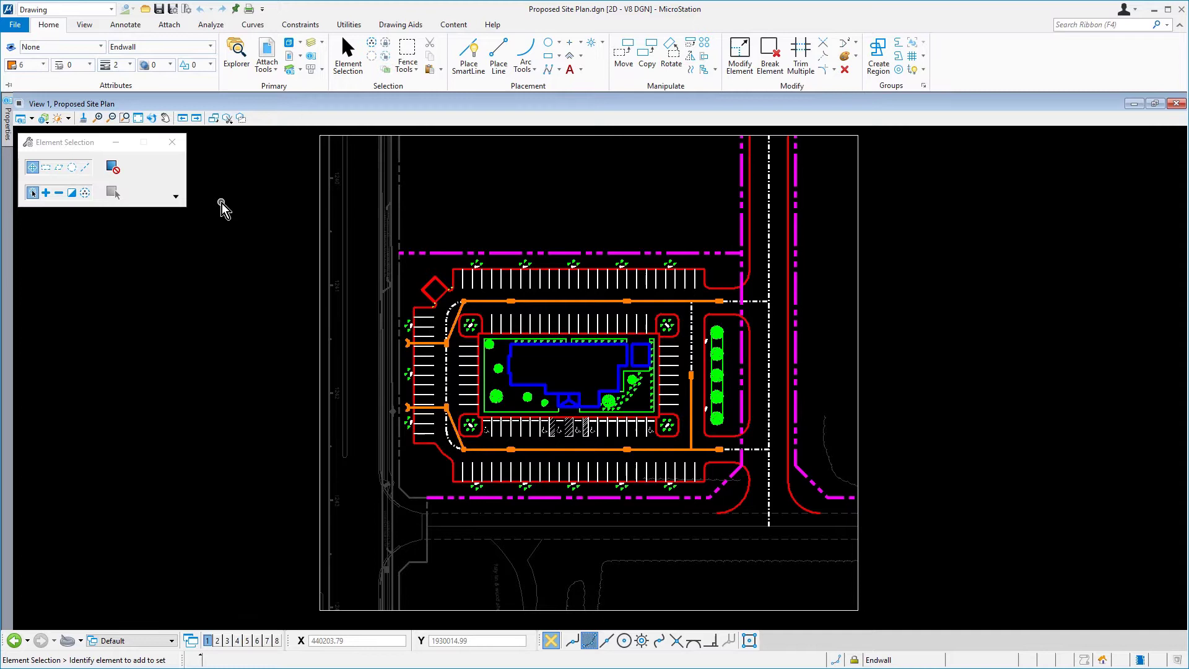
# Step: Filter the level list for TEXT and make TextLabel_ex the active level
pyautogui.click(191, 49)
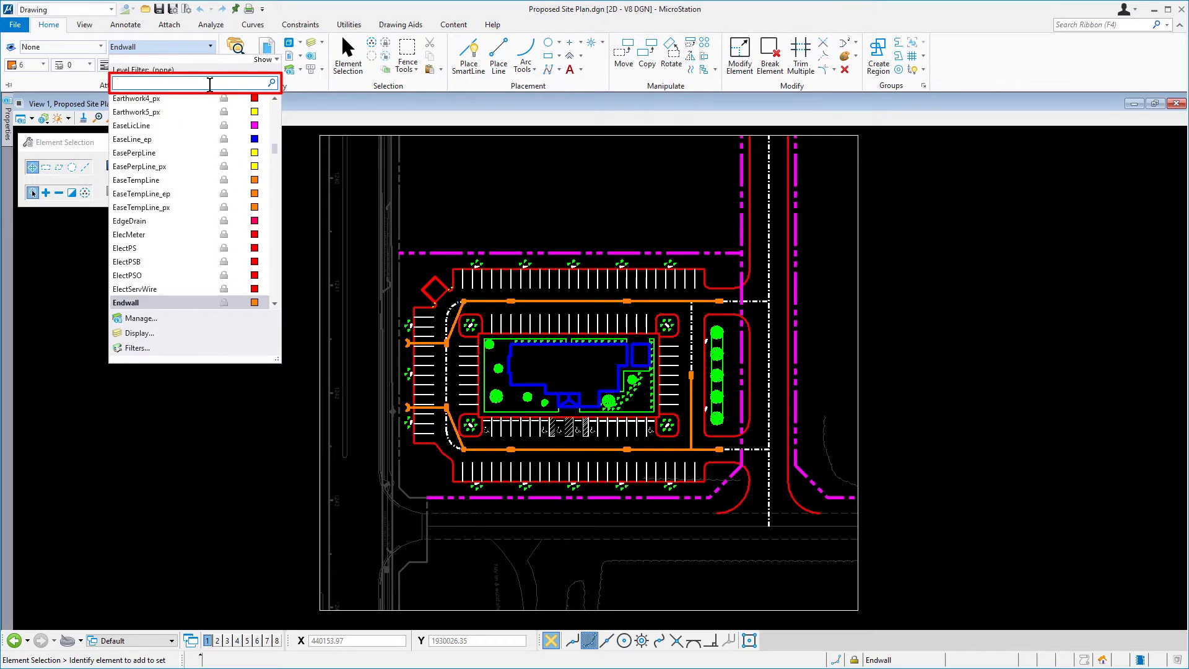
pyautogui.write('TEXT')
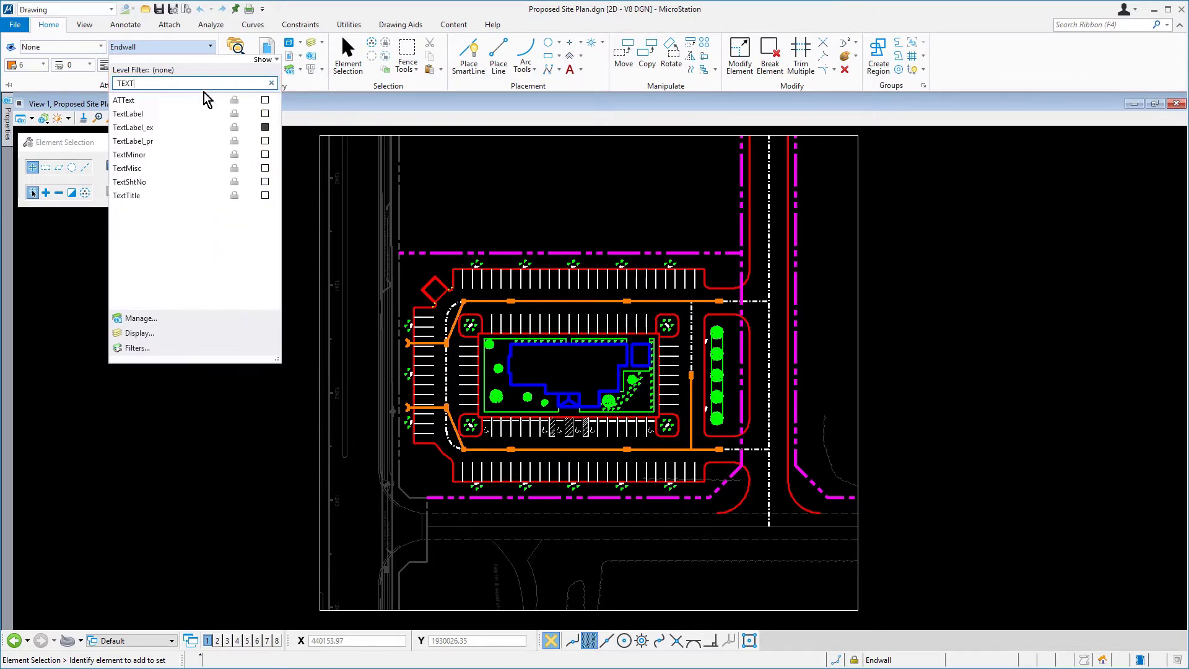
pyautogui.click(195, 129)
# Step: Start the Place Text tool from Annotate, with the Text Editor in Civil-Proposed style
pyautogui.click(127, 26)
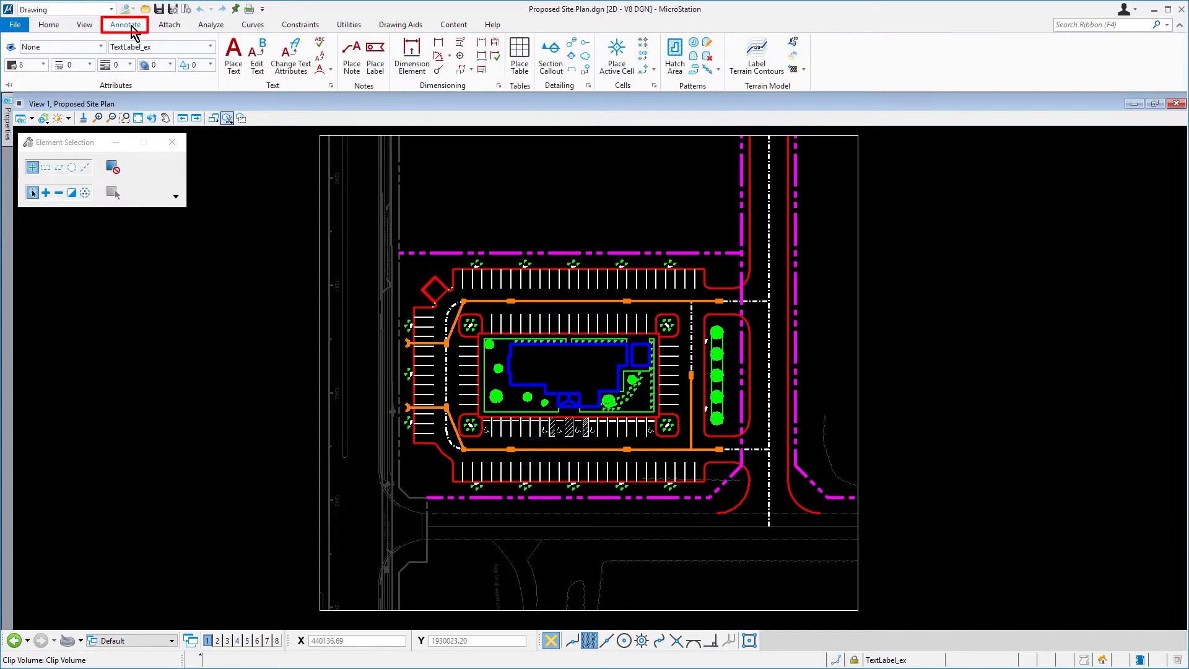
pyautogui.click(234, 61)
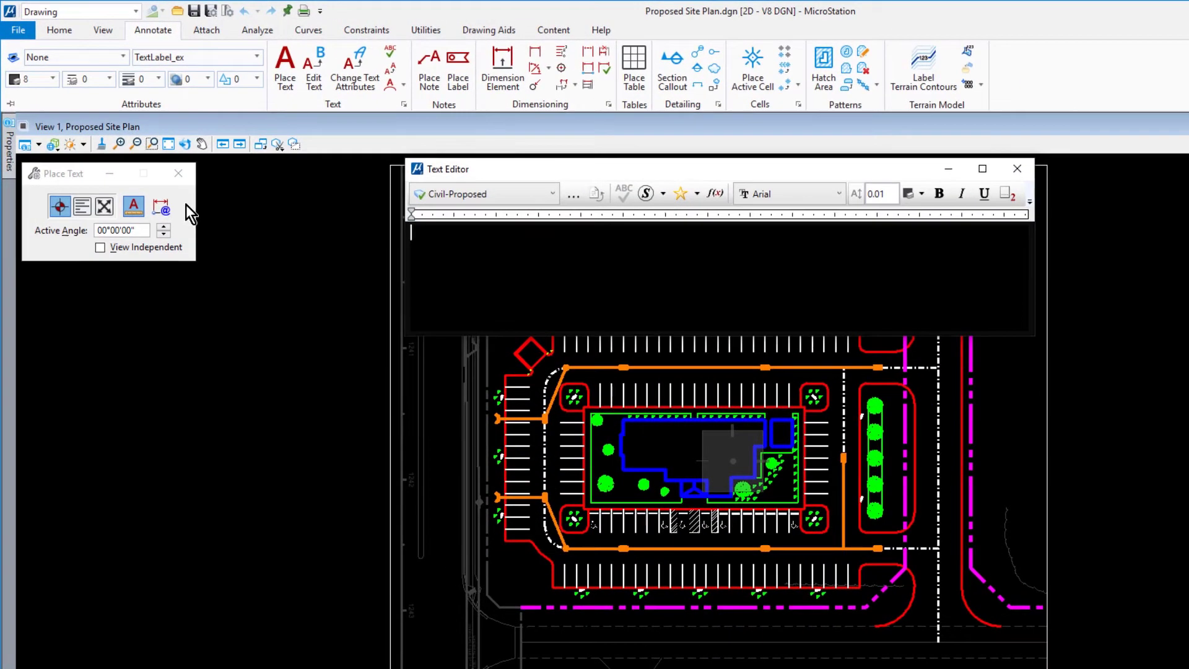
pyautogui.click(152, 167)
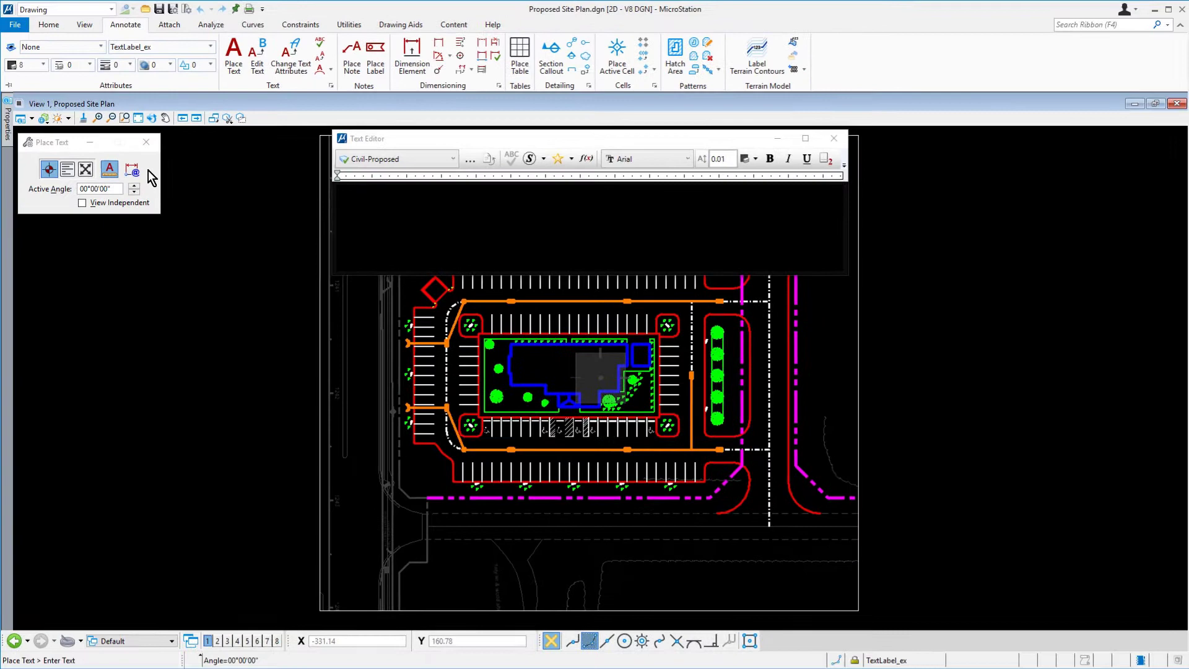
# Step: Place the label 'N. MOODY RD.' in Civil-Road Labels style on the road below the parking lot
pyautogui.click(417, 161)
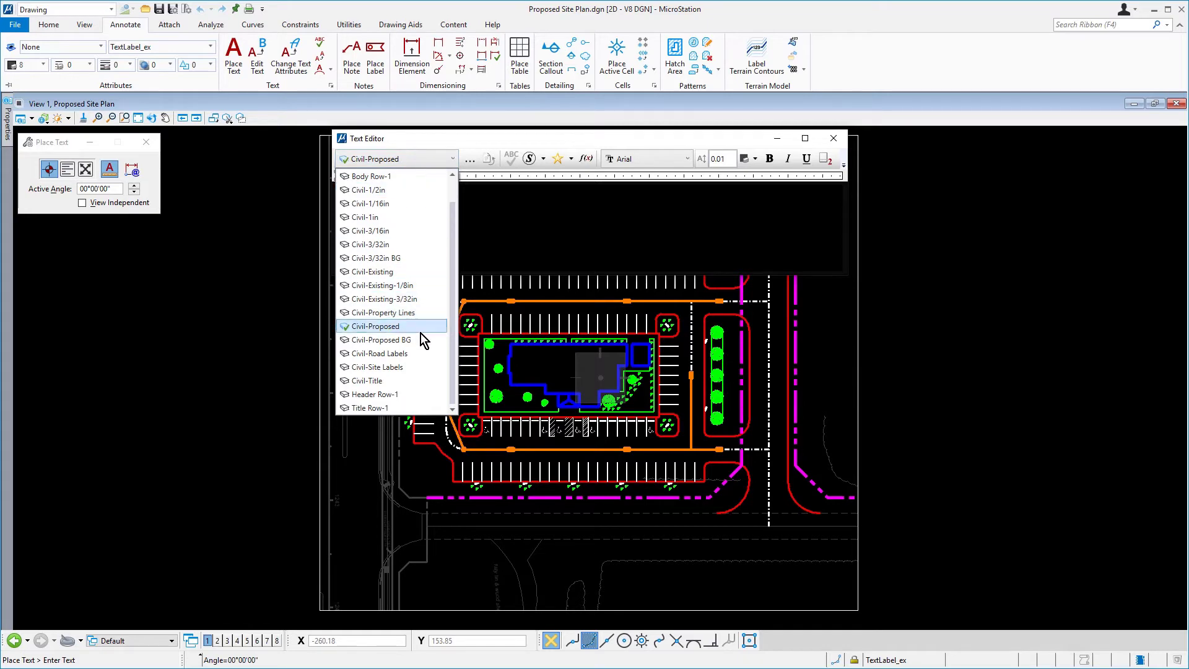
pyautogui.click(421, 353)
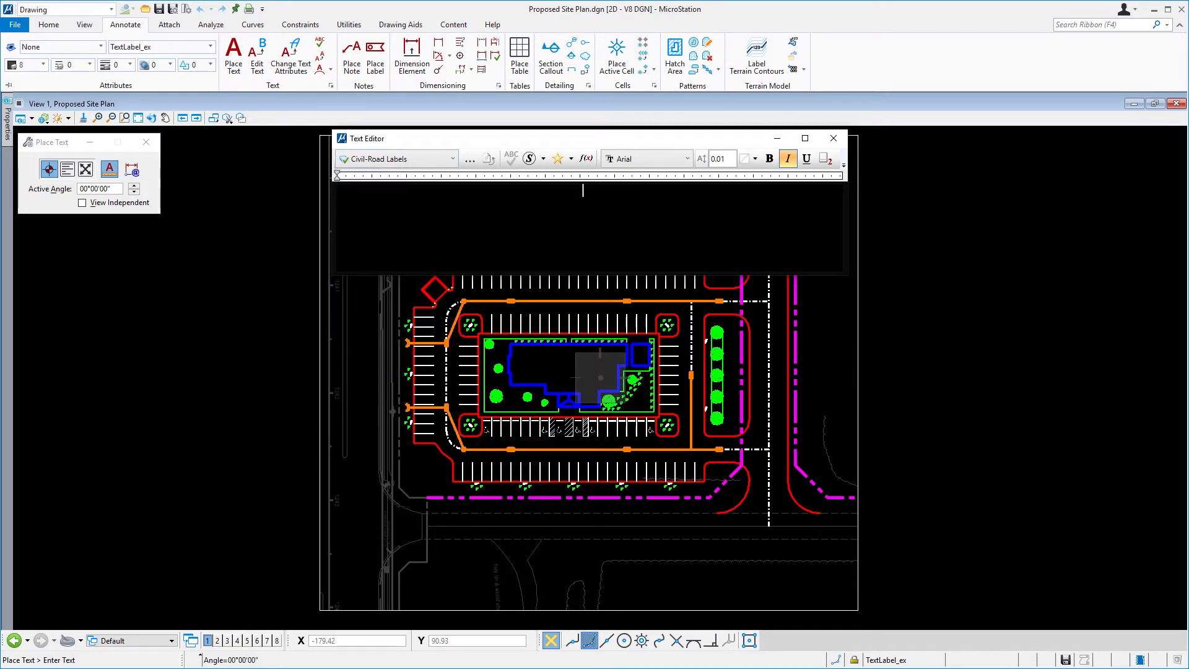
pyautogui.write('N. MOODY RD')
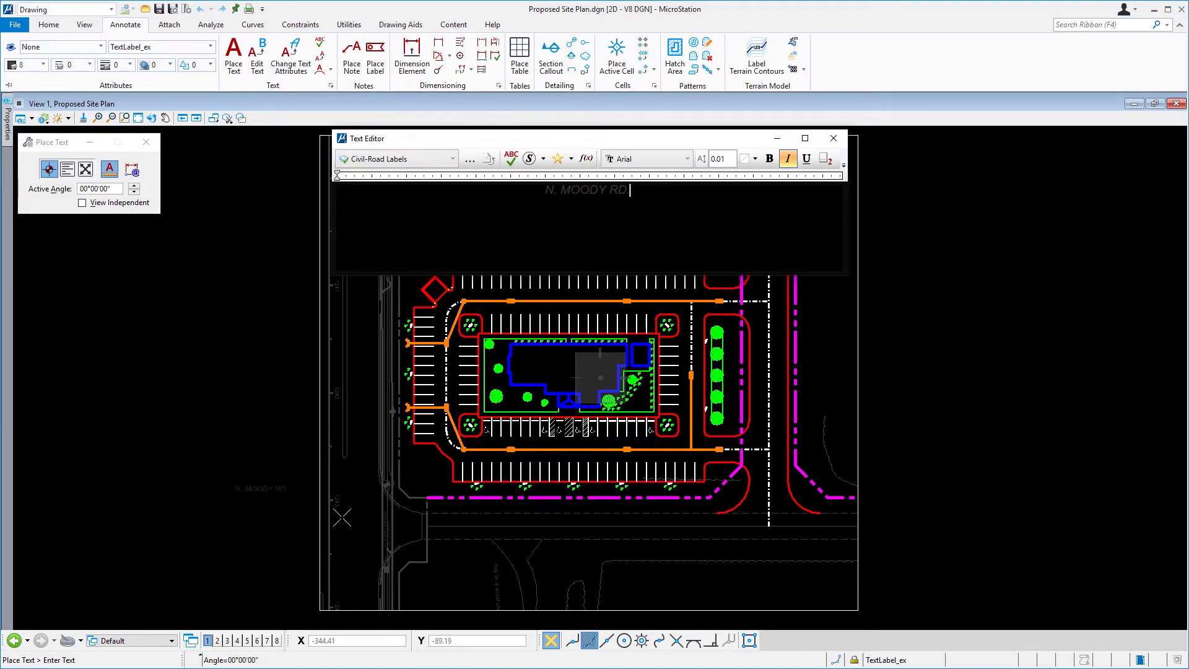
pyautogui.scroll(5, 524, 542)
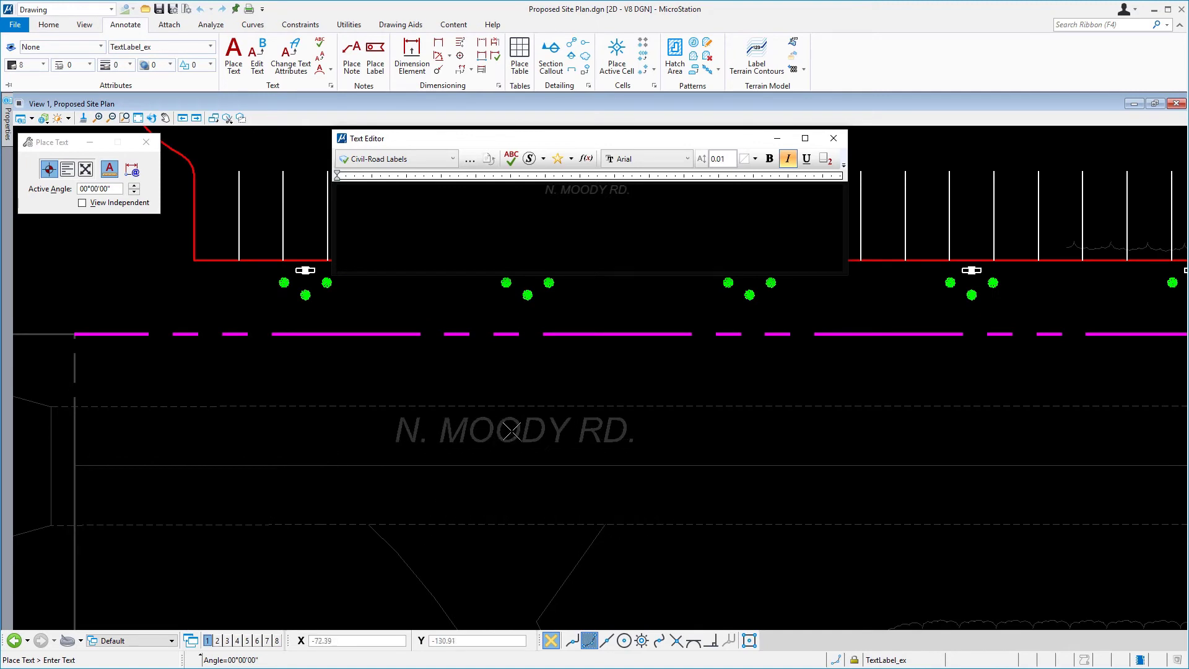
pyautogui.click(510, 437)
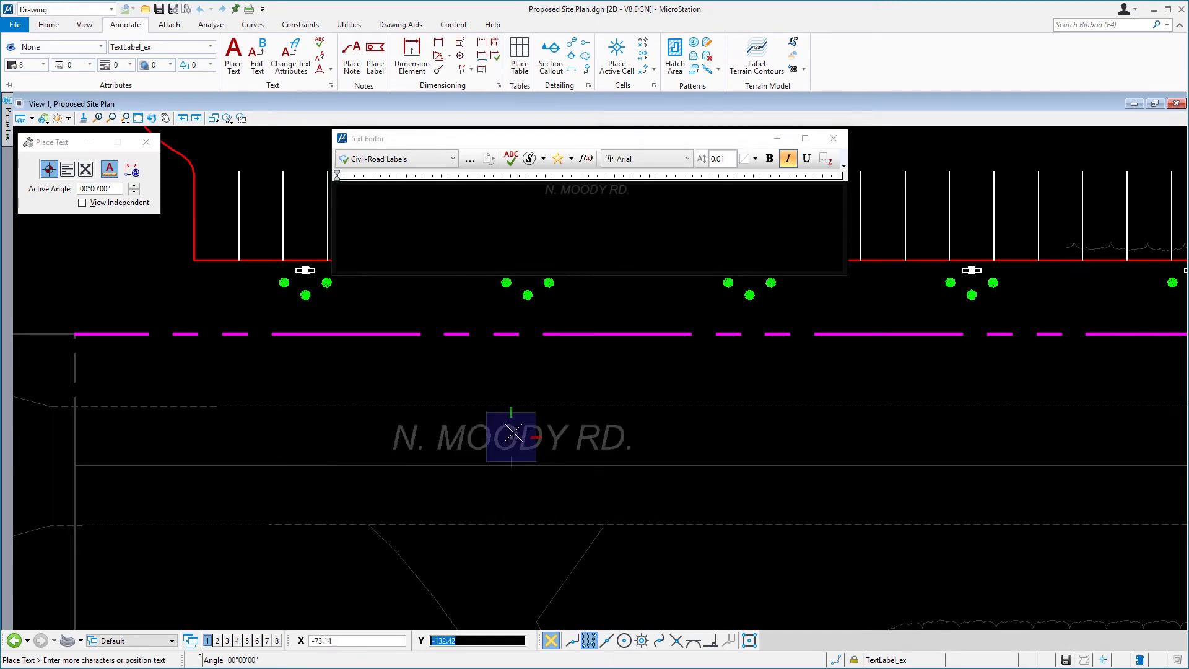
pyautogui.rightClick(778, 434)
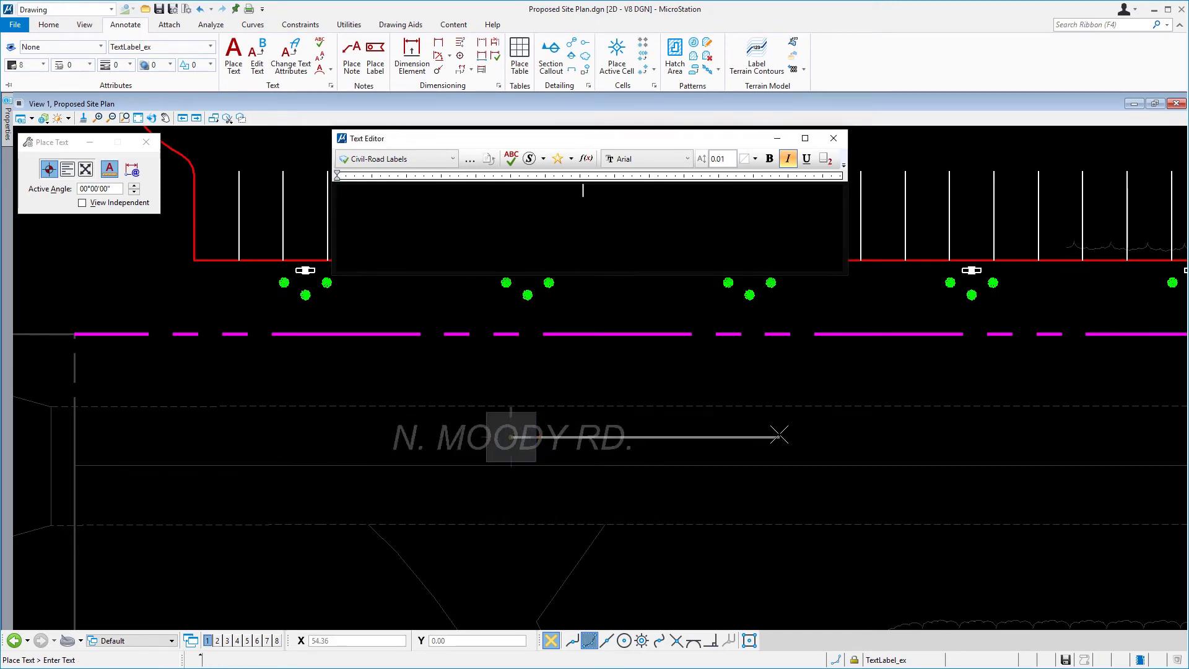
pyautogui.scroll(-4, 779, 434)
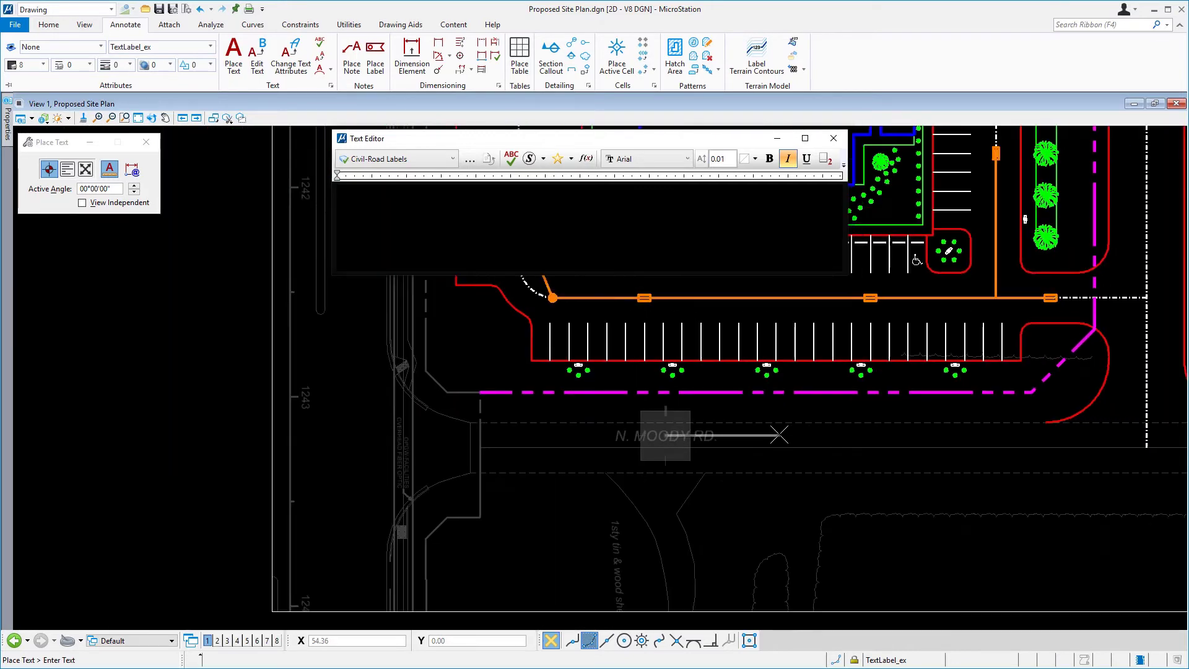
# Step: Set the text angle to 90° and place 'CRILL AVE. (SR 20)' along the west road
pyautogui.click(138, 193)
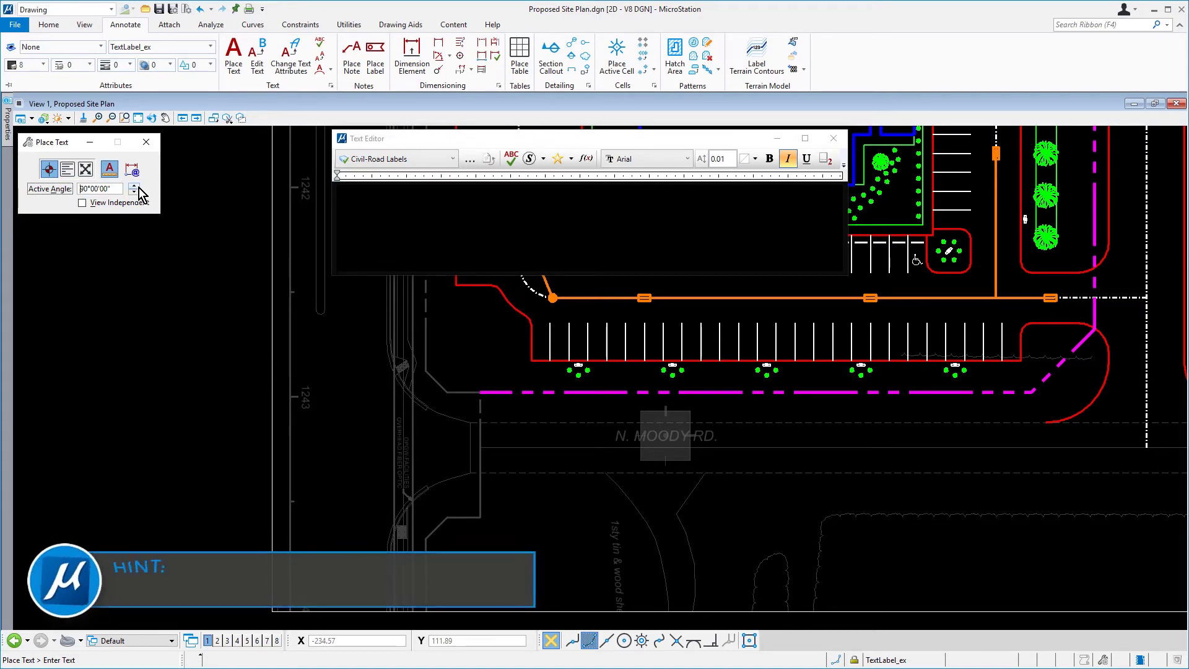
pyautogui.click(135, 185)
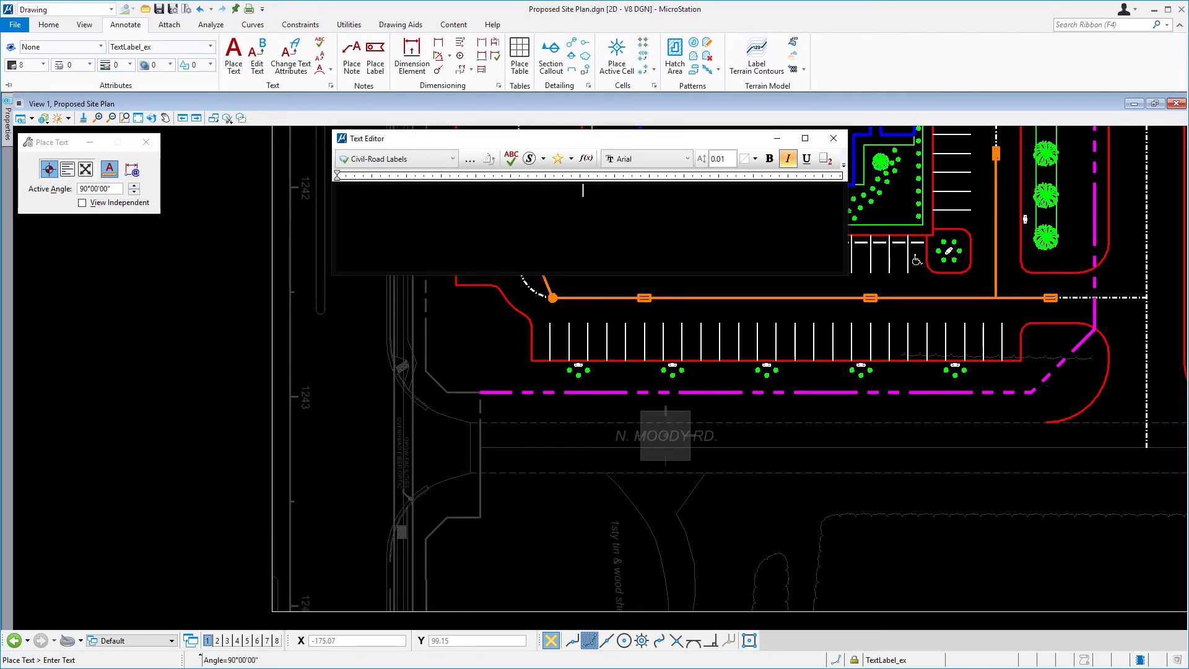
pyautogui.write('CRILL AVE. (SR 20')
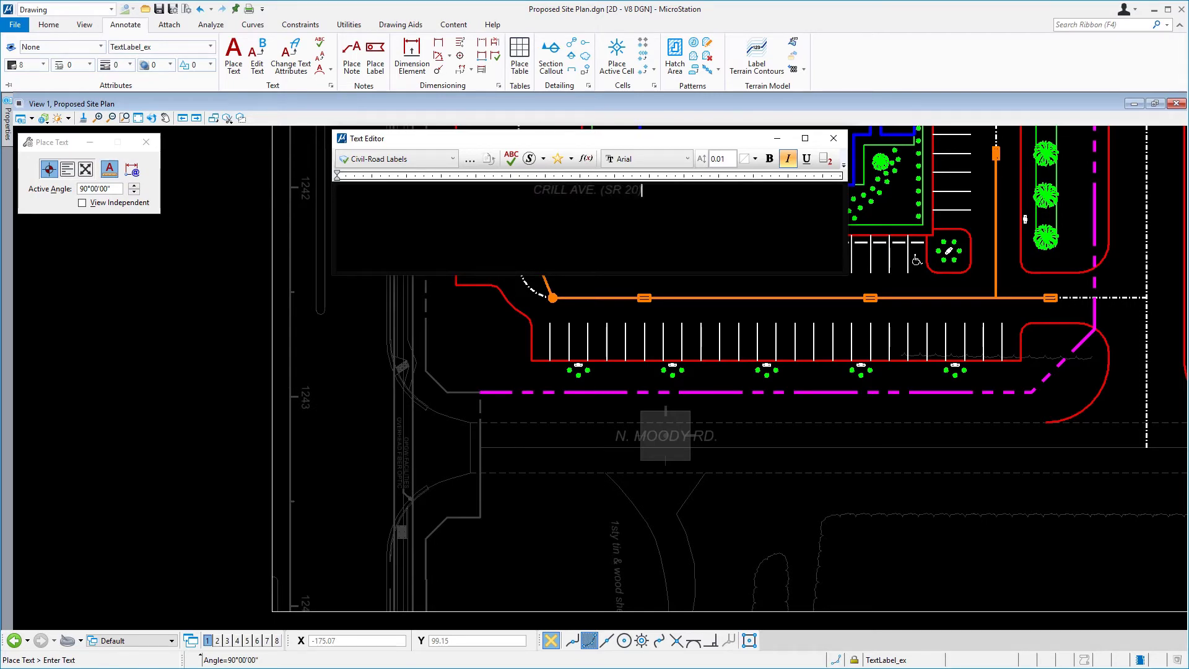
pyautogui.moveTo(480, 342); pyautogui.dragTo(613, 551, button='middle')
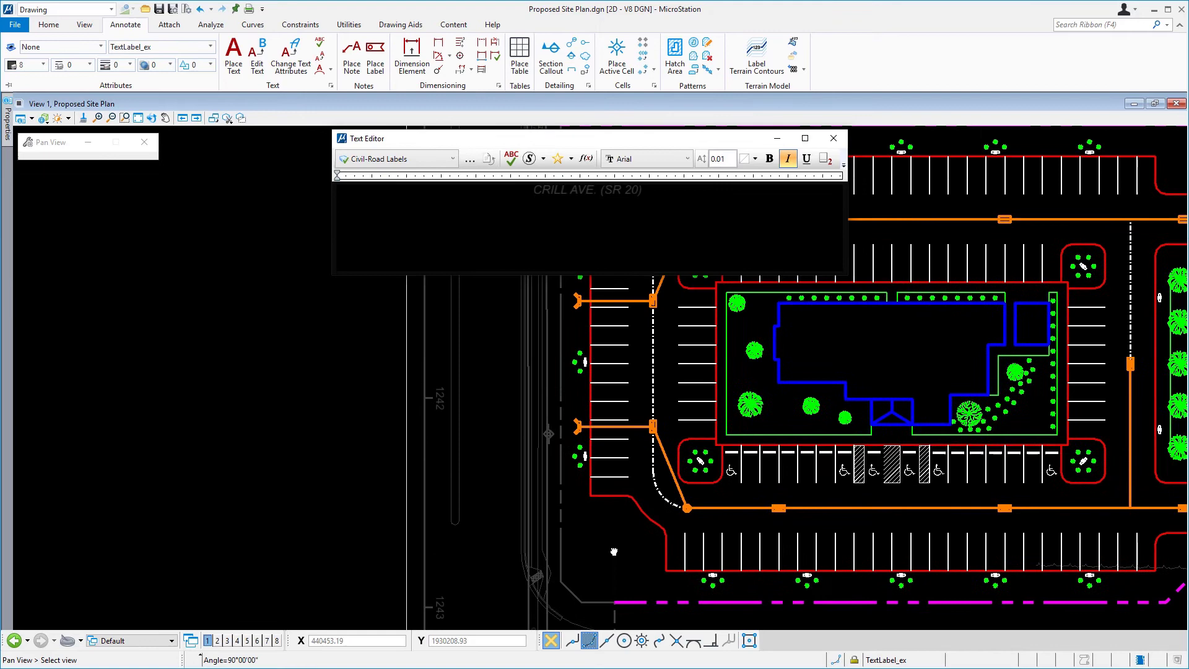
pyautogui.moveTo(493, 380); pyautogui.dragTo(496, 423, button='middle')
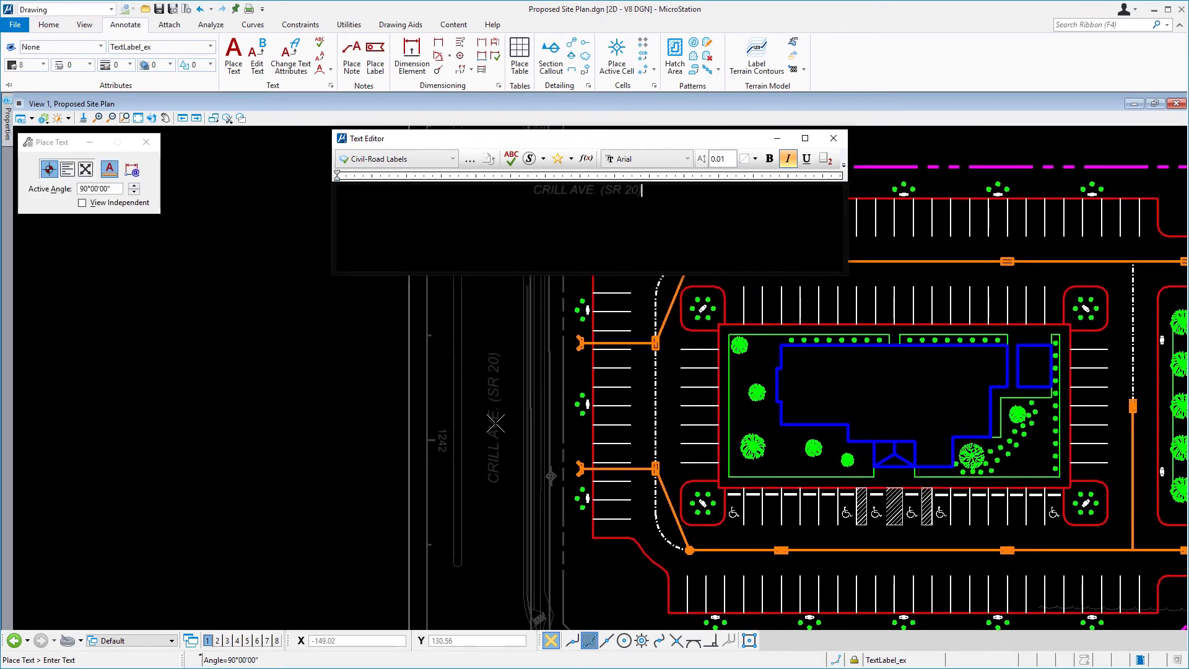
pyautogui.click(493, 442)
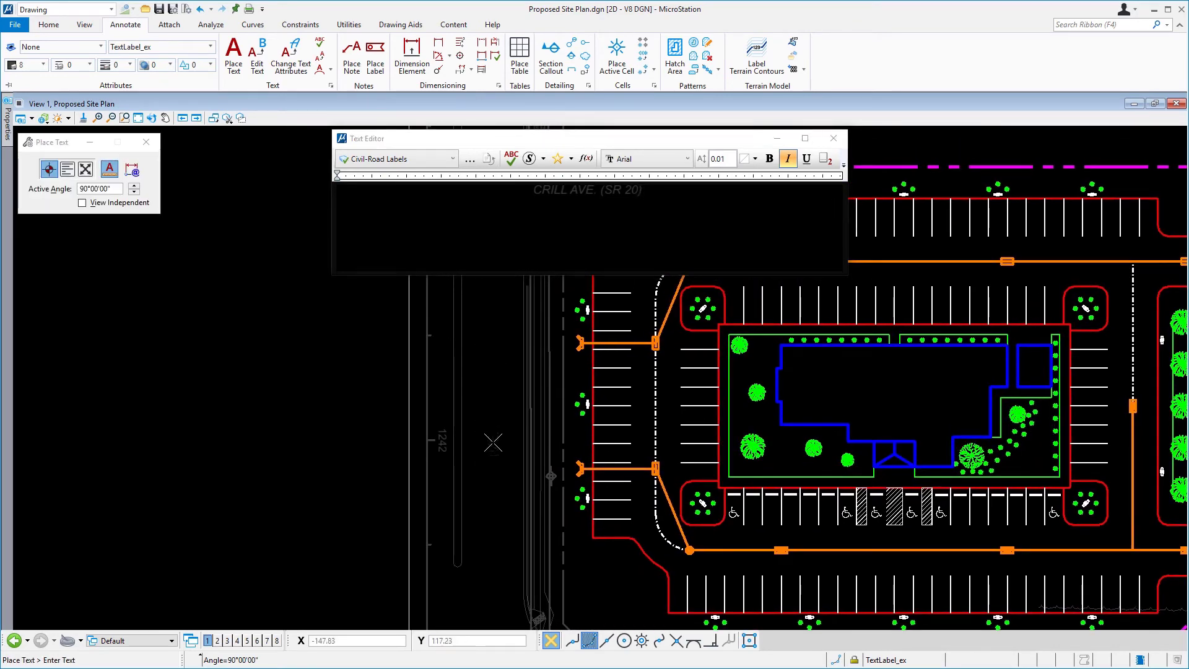
# Step: Make TextLabel_pr the active level and turn off italics for the next label
pyautogui.rightClick(362, 414)
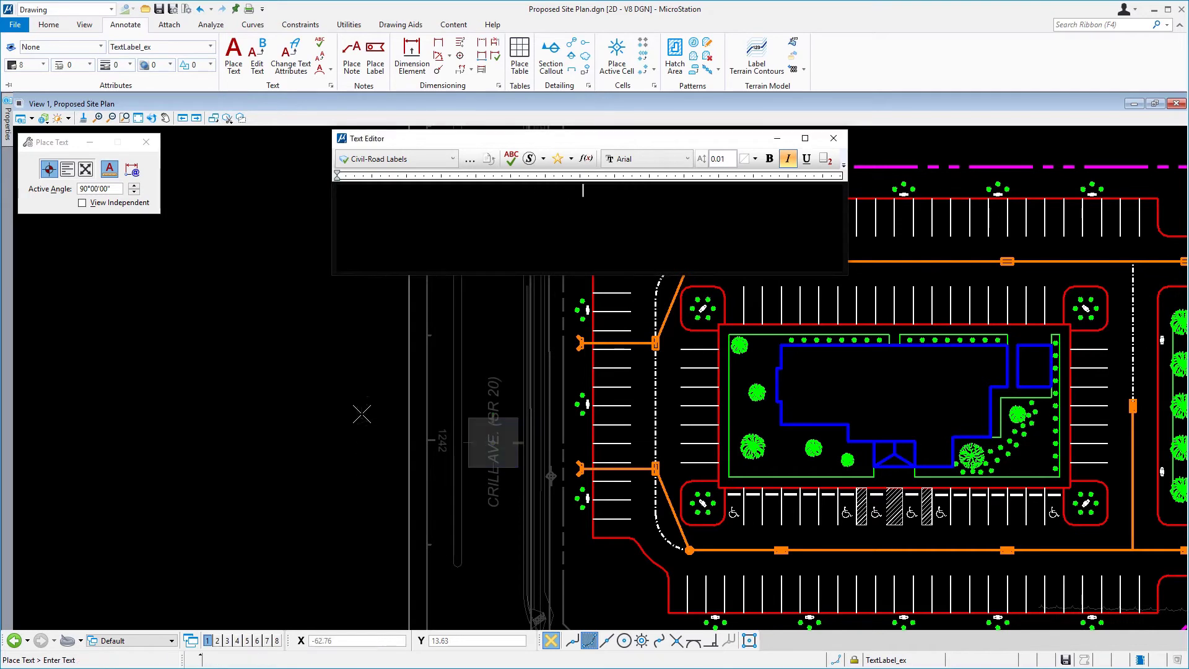
pyautogui.click(210, 47)
pyautogui.click(206, 83)
pyautogui.write('TEXT')
pyautogui.click(191, 141)
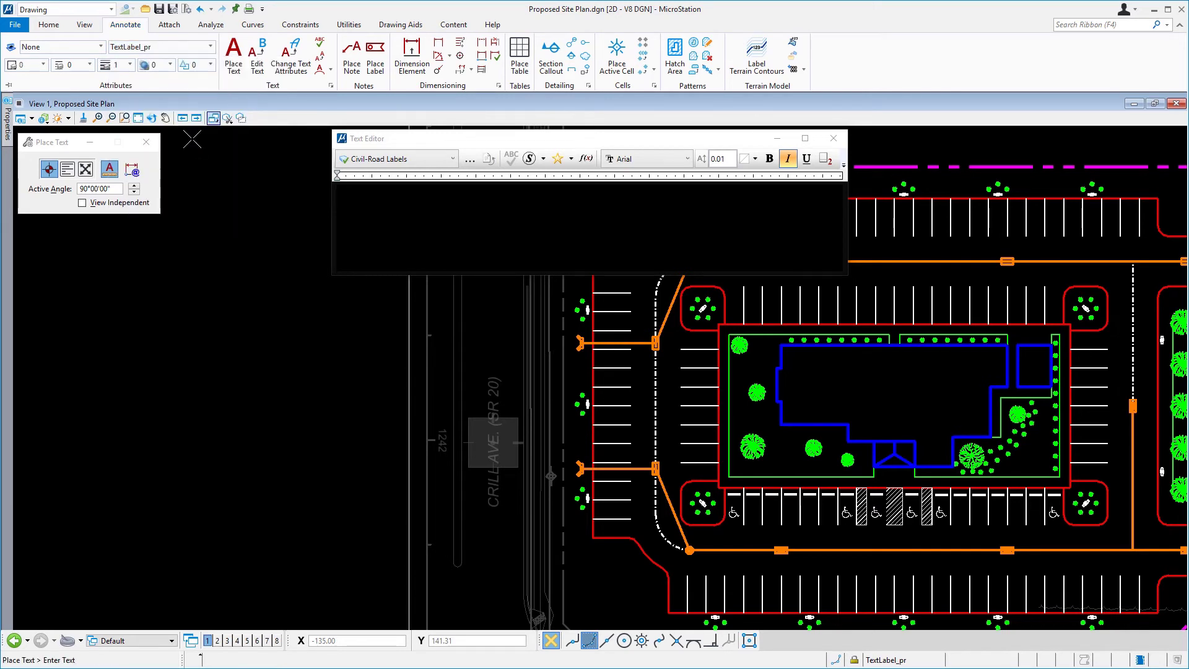
pyautogui.click(787, 159)
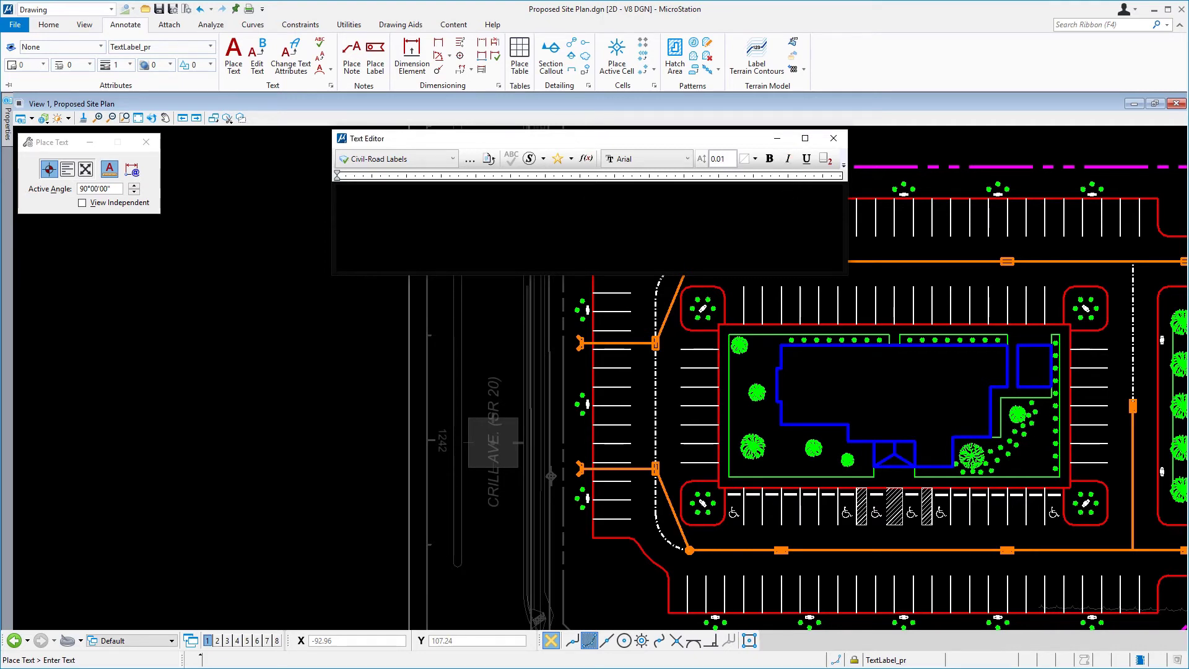
# Step: Place 'SUBDIVISION ROAD' vertically on the road east of the parking lot
pyautogui.write('SUBDIVISION ROAD')
pyautogui.press('F3')
pyautogui.moveTo(912, 417); pyautogui.dragTo(355, 396)
pyautogui.rightClick(359, 409)
pyautogui.press('F3')
pyautogui.moveTo(743, 396); pyautogui.dragTo(681, 463)
pyautogui.rightClick(681, 462)
pyautogui.scroll(2, 632, 455)
pyautogui.press('F11')
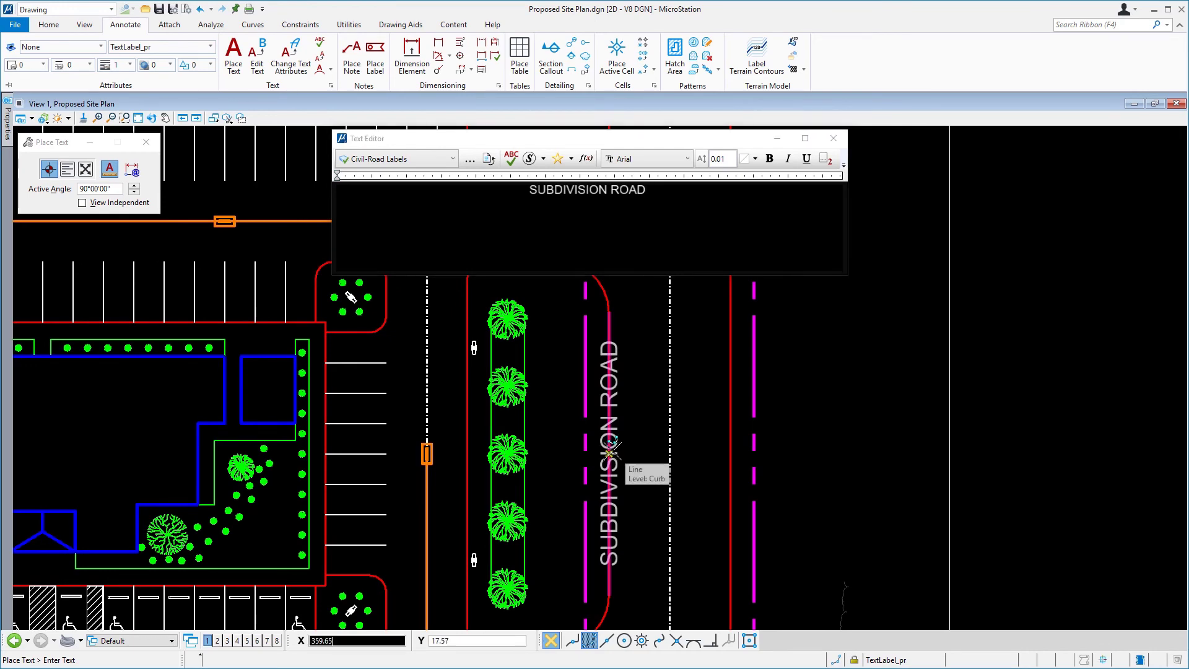
pyautogui.click(638, 453)
pyautogui.rightClick(686, 421)
pyautogui.scroll(-3, 687, 419)
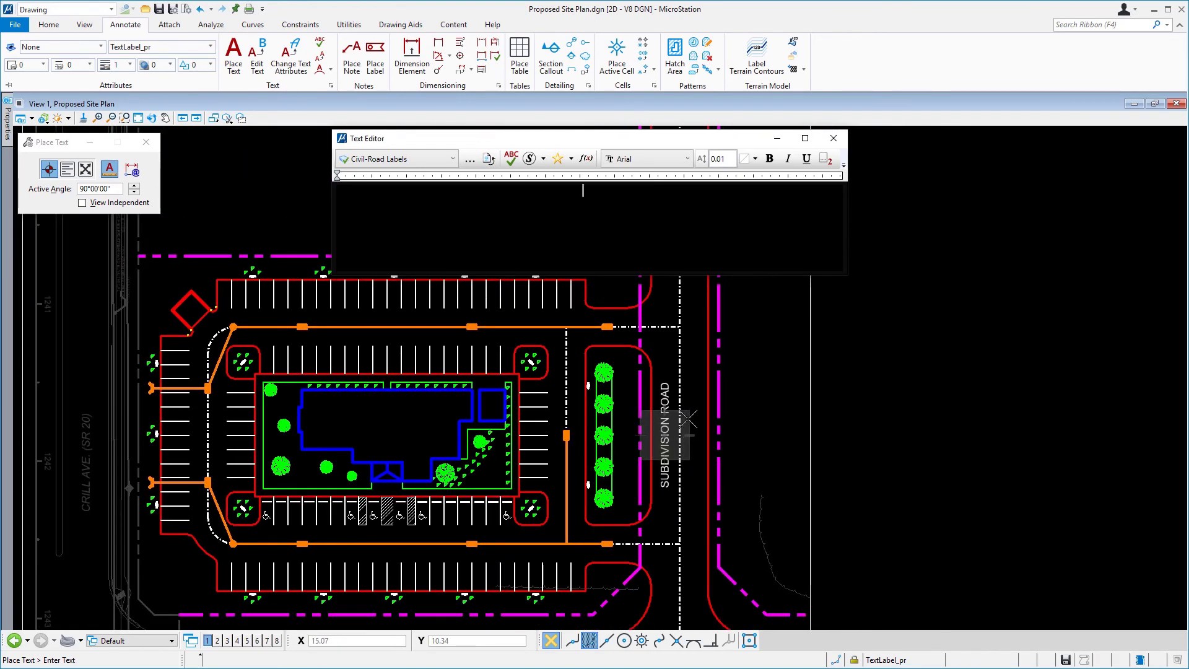